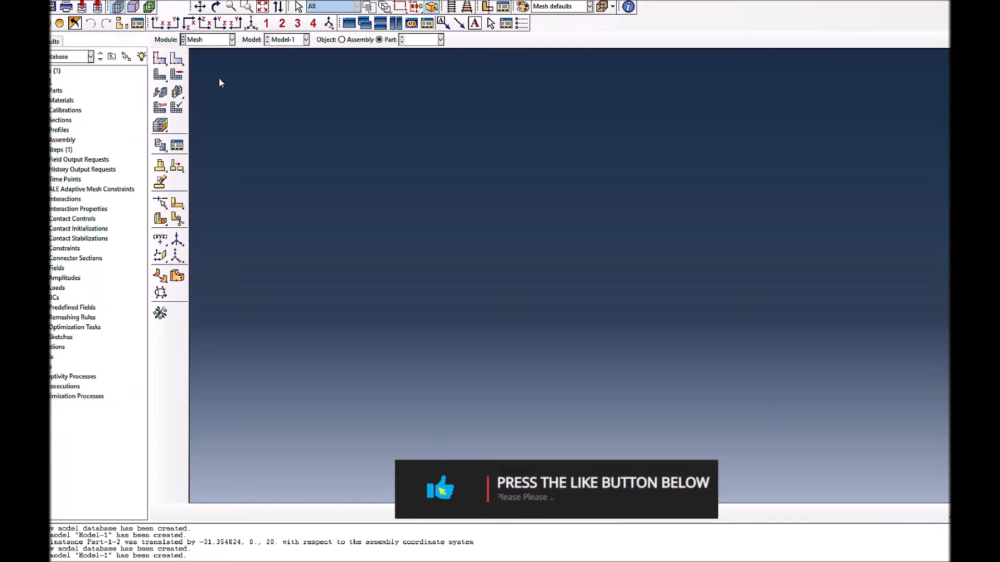
- Start a new 3D deformable part with a solid extrusion base feature and an approximate size of 200
left_click(194, 42)
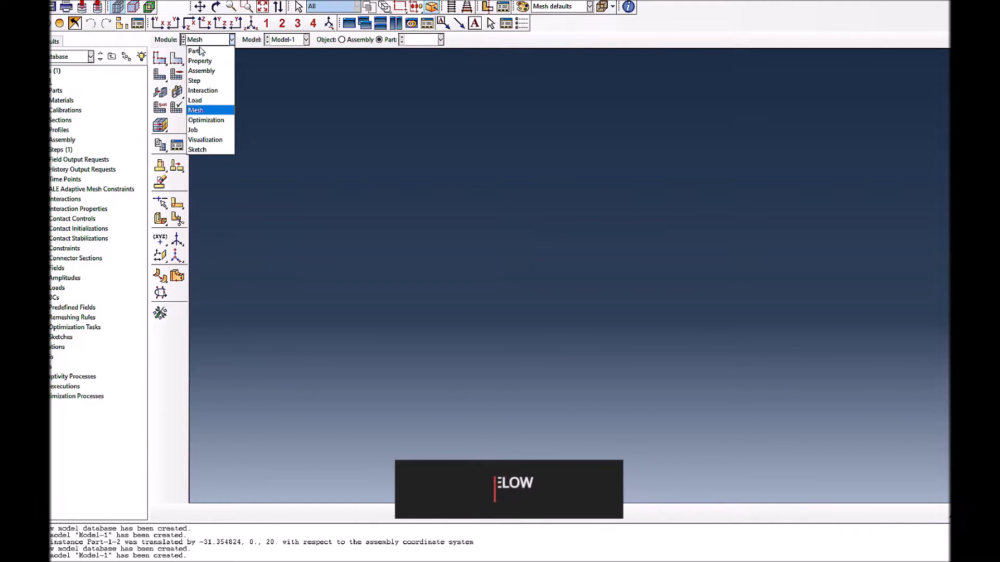
left_click(199, 47)
left_click(160, 57)
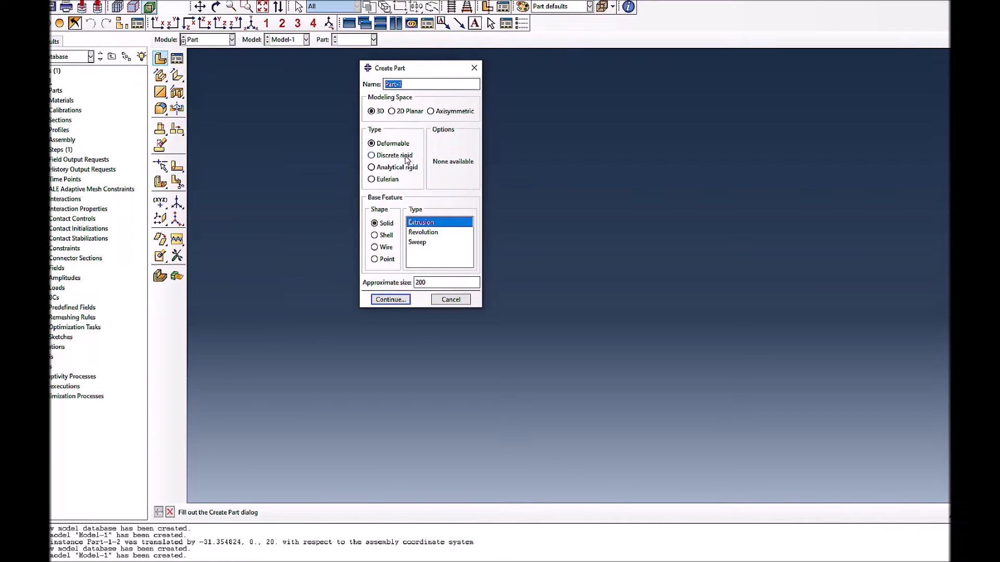
left_click(391, 300)
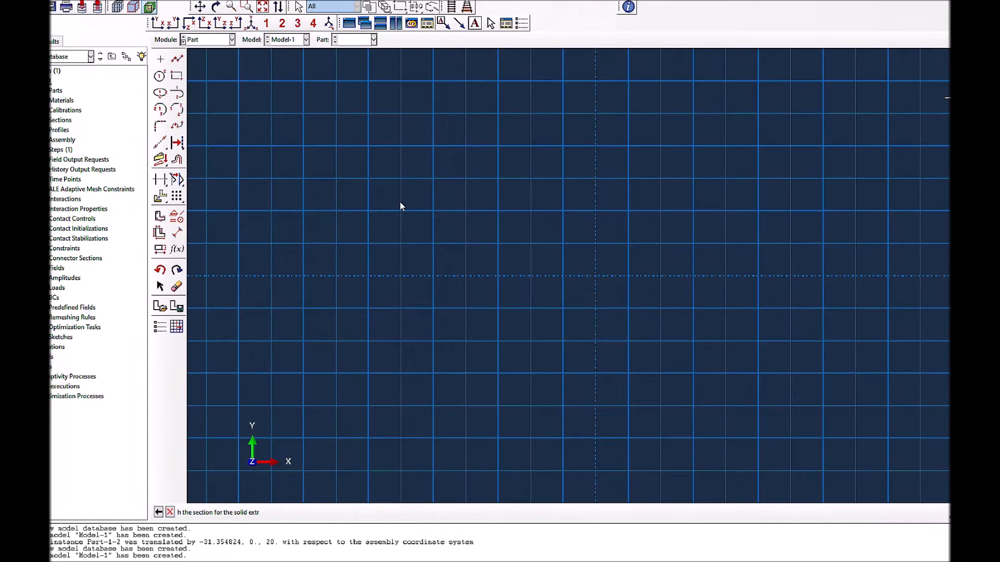
- Sketch a circle centred on the origin and extrude it to a depth of 20
left_click(159, 76)
left_click(595, 275)
left_click(675, 317)
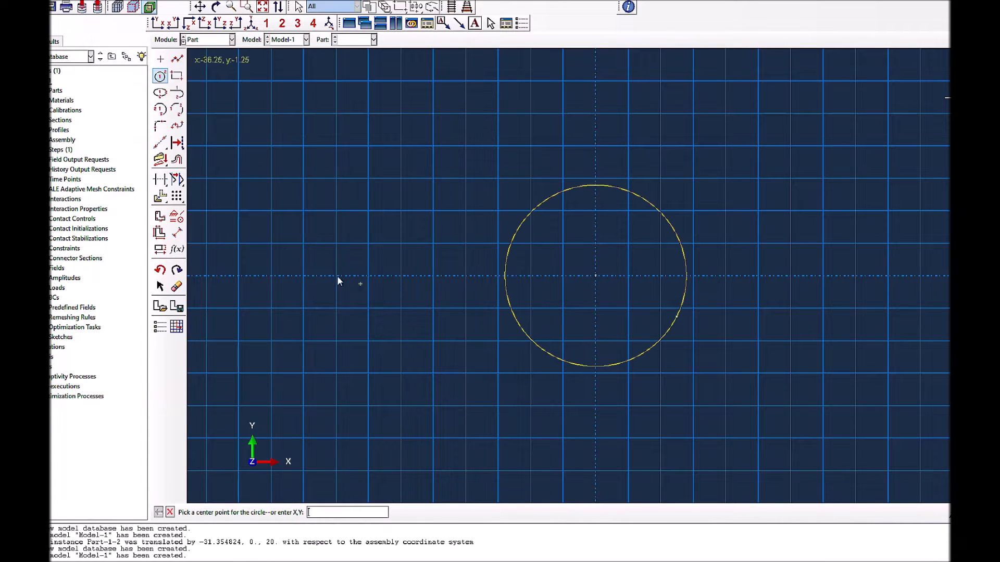
left_click(170, 512)
left_click(298, 512)
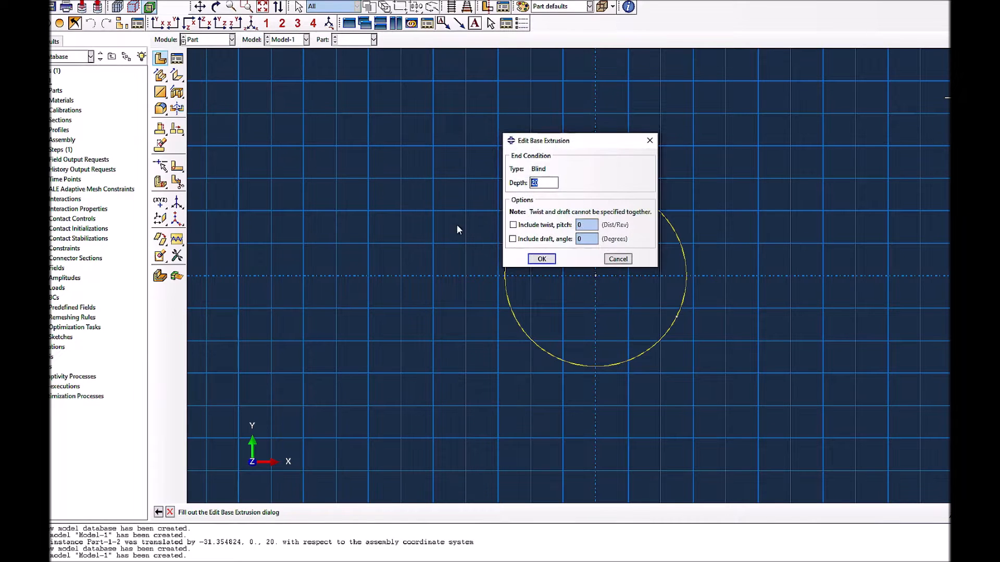
left_click(541, 259)
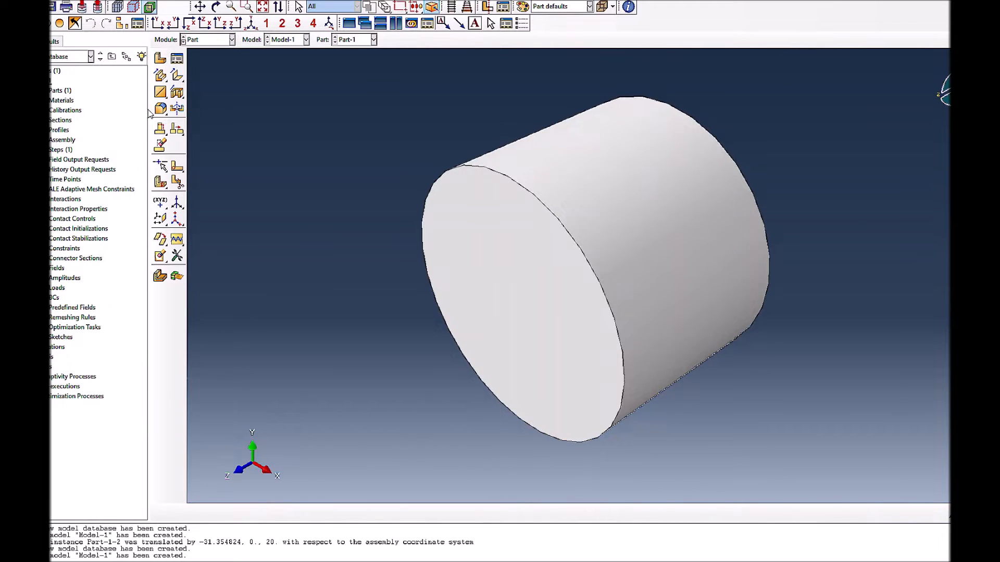
left_click(208, 40)
left_click(217, 61)
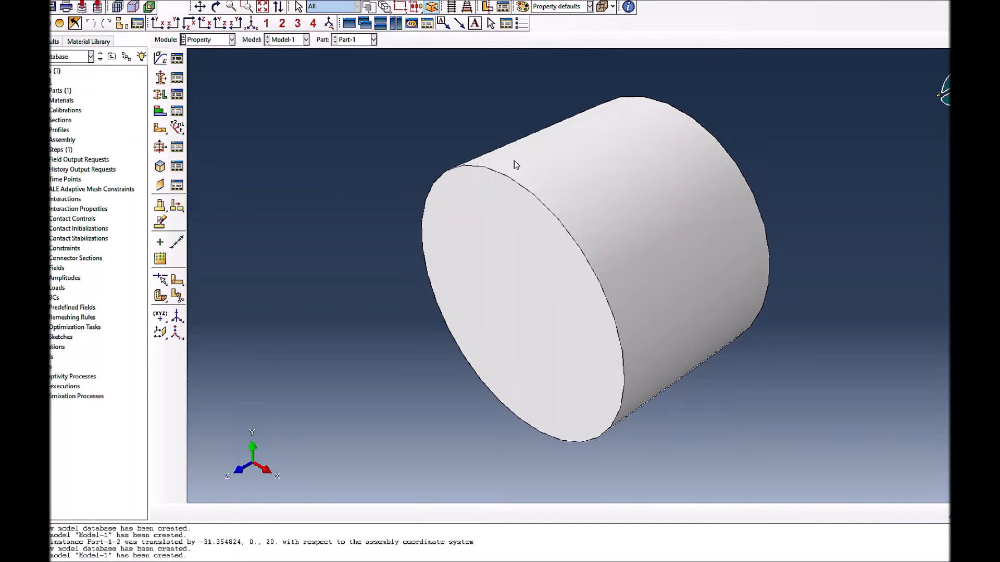
- Add two dependent instances of the cylinder part to the assembly, auto-offset from each other
left_click(219, 41)
left_click(202, 71)
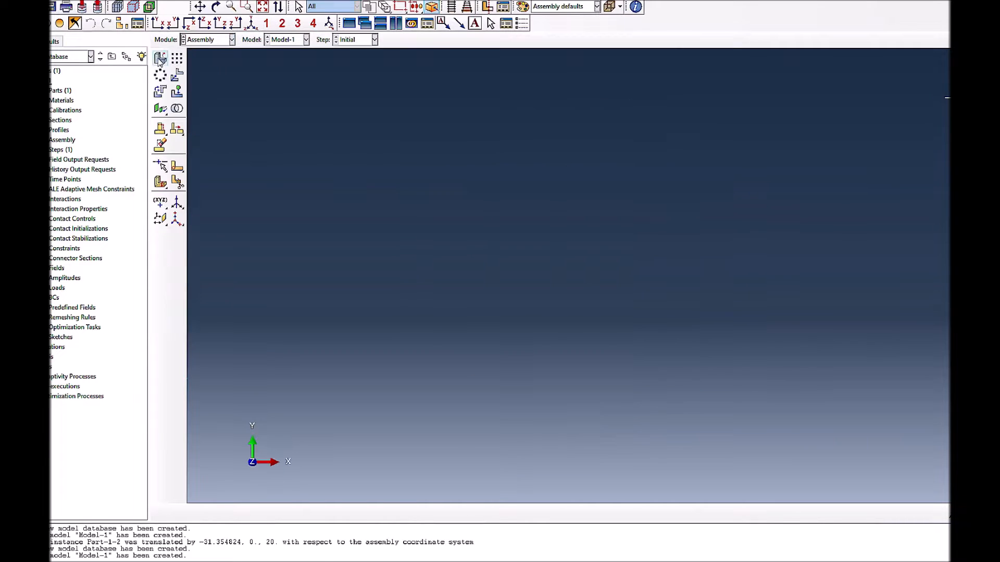
left_click(160, 57)
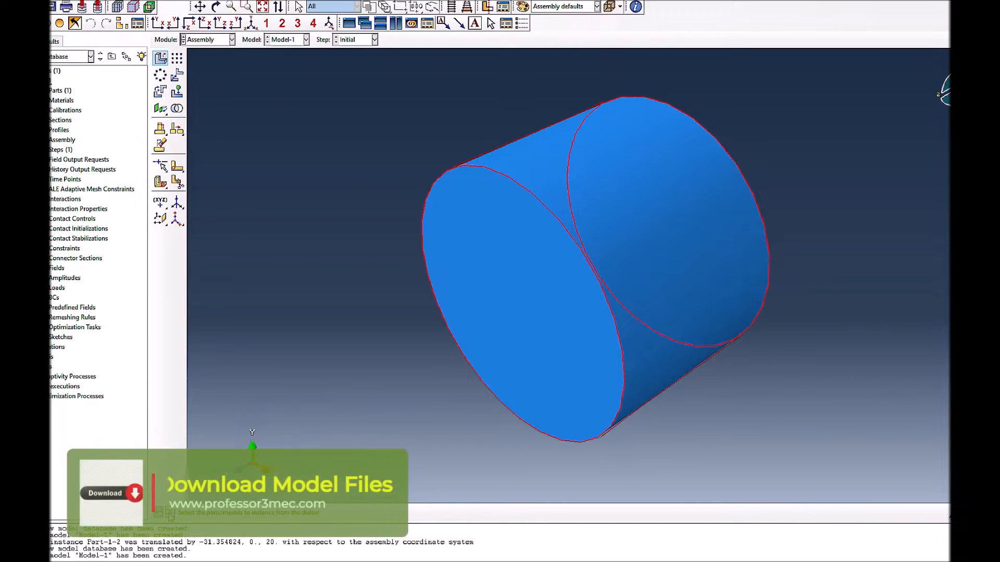
left_click_drag(950, 117, 797, 117)
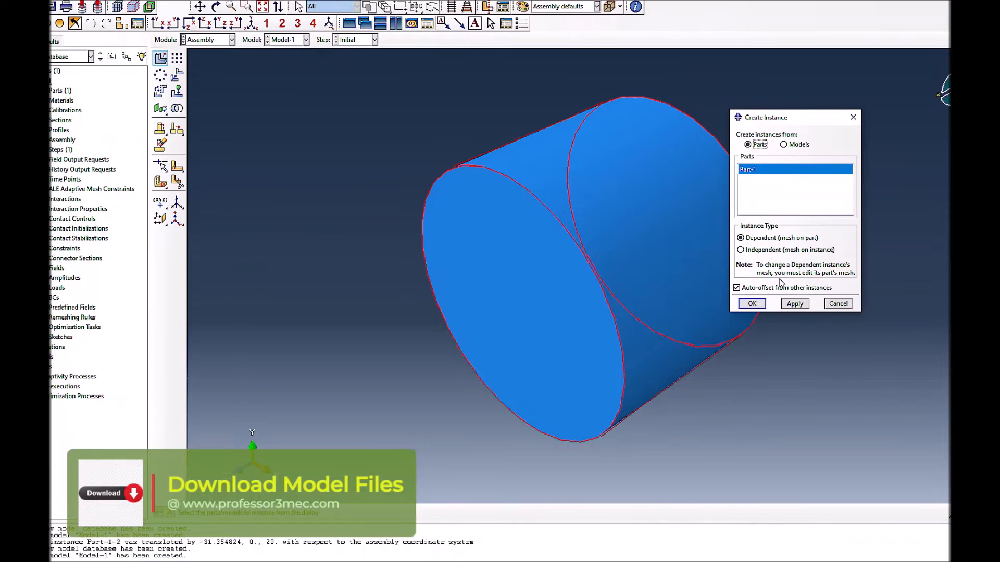
left_click(753, 304)
left_click(160, 57)
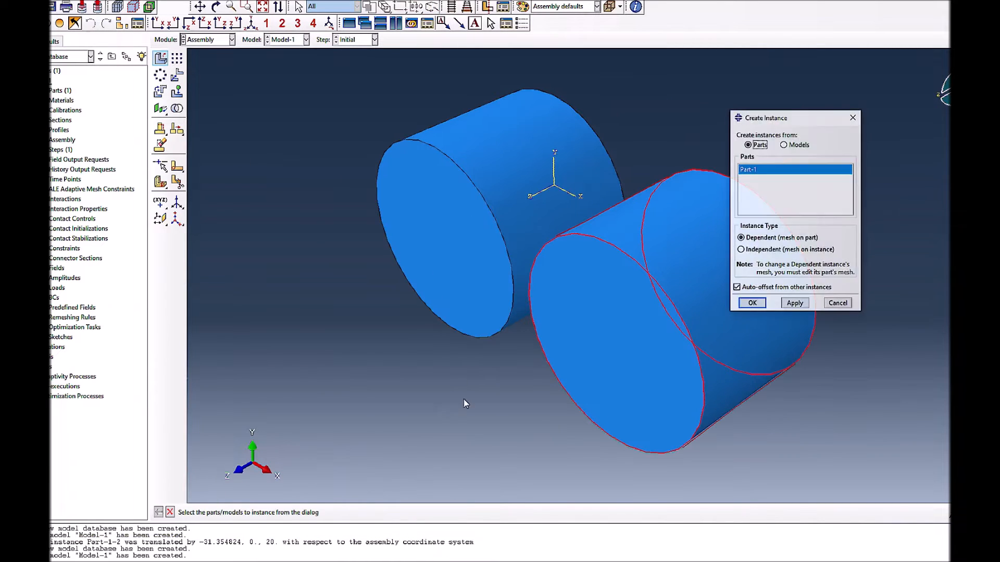
left_click(753, 304)
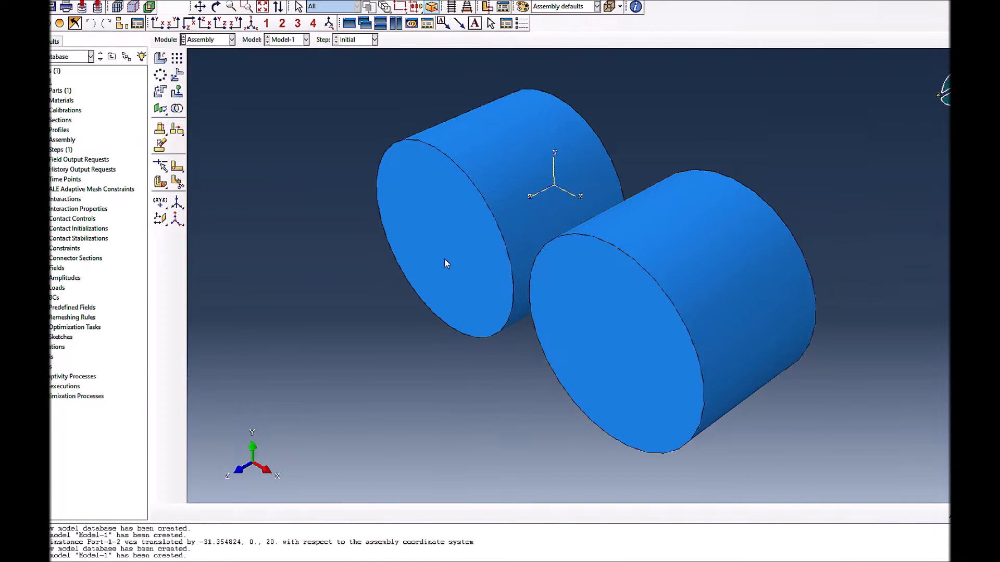
- Translate the second cylinder from its rear face centre to the first cylinder's front face centre, placing them end to end
left_click(177, 76)
left_click(645, 354)
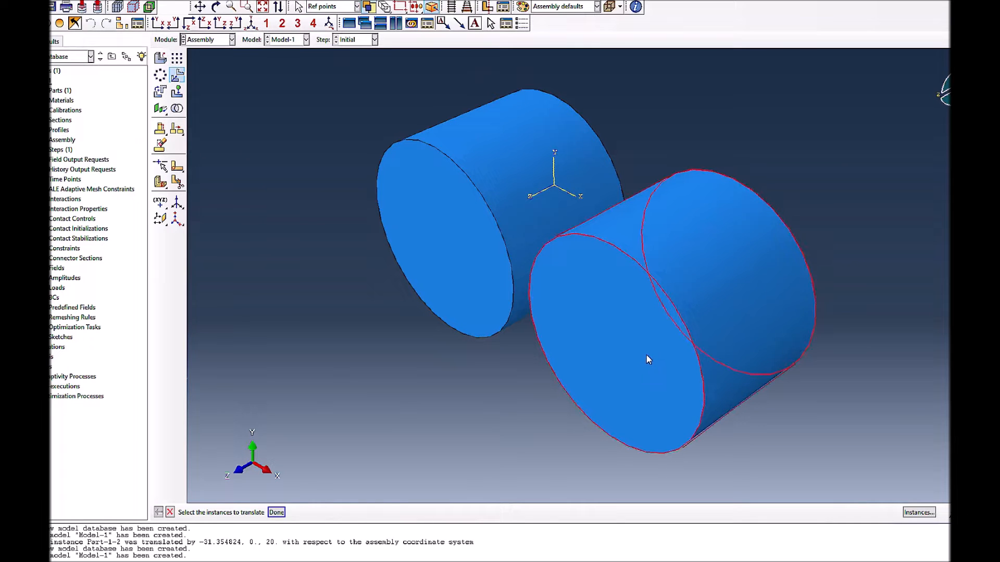
left_click(276, 512)
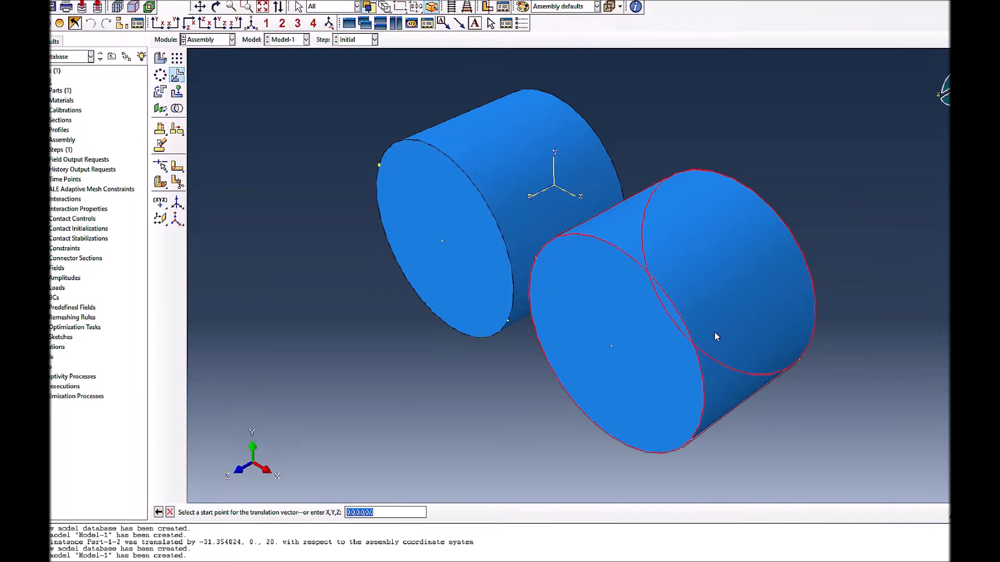
left_click(216, 7)
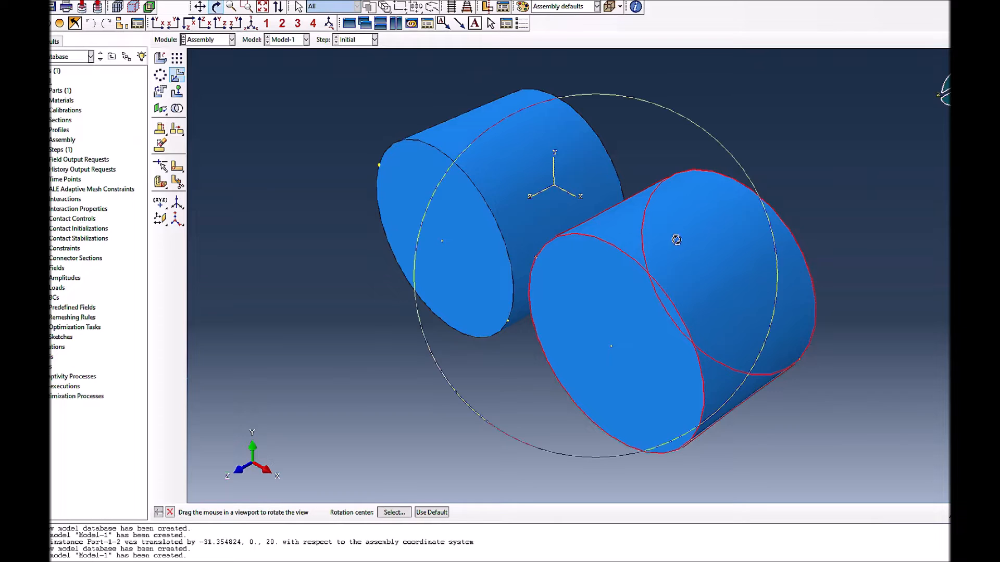
left_click_drag(676, 239, 503, 296)
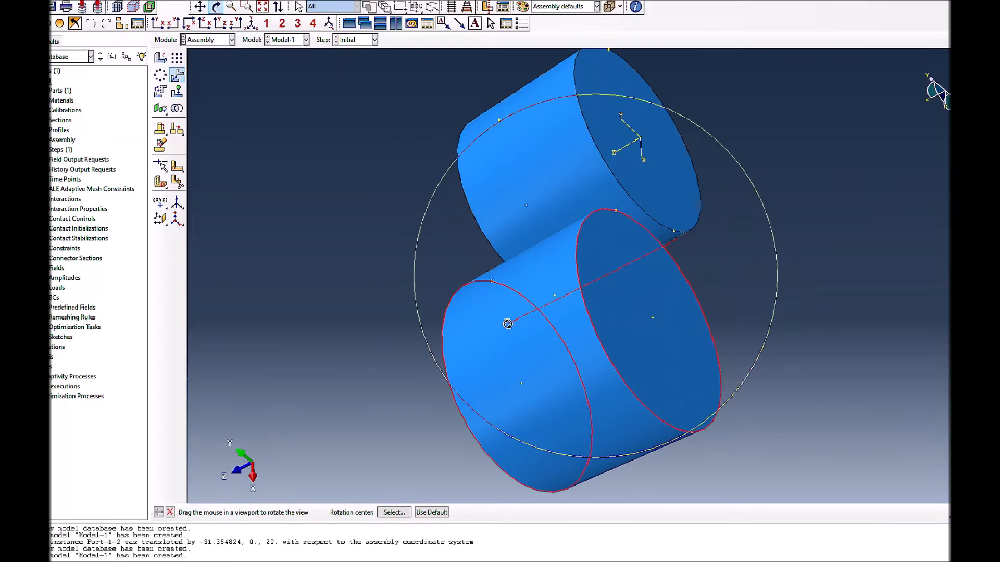
left_click(216, 7)
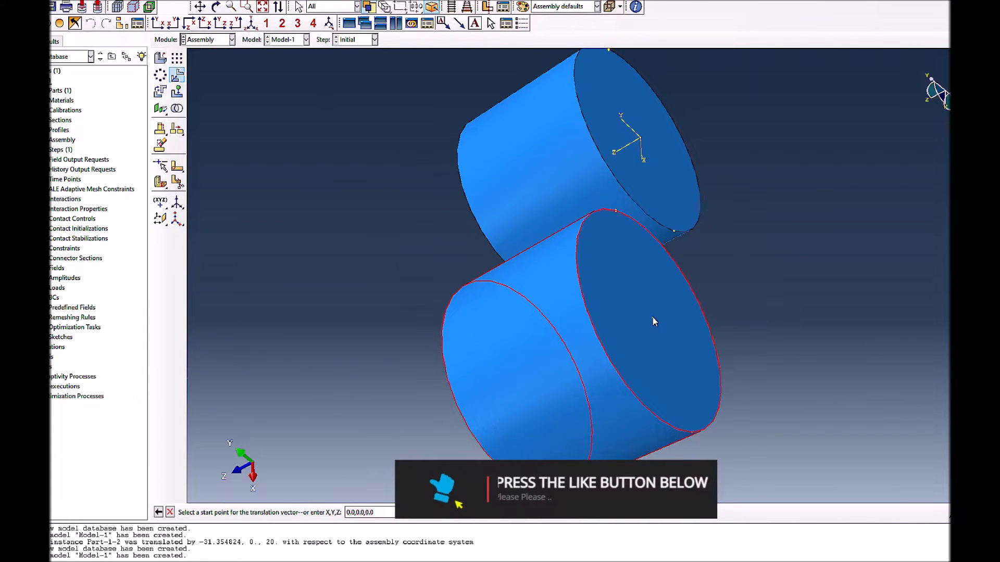
left_click(216, 6)
left_click_drag(443, 299, 500, 230)
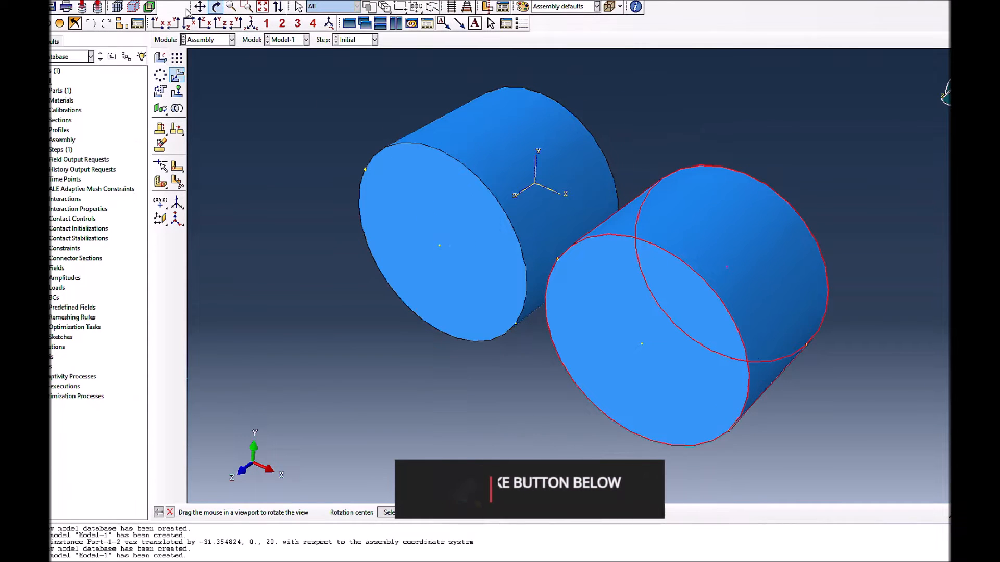
left_click(216, 6)
left_click(441, 247)
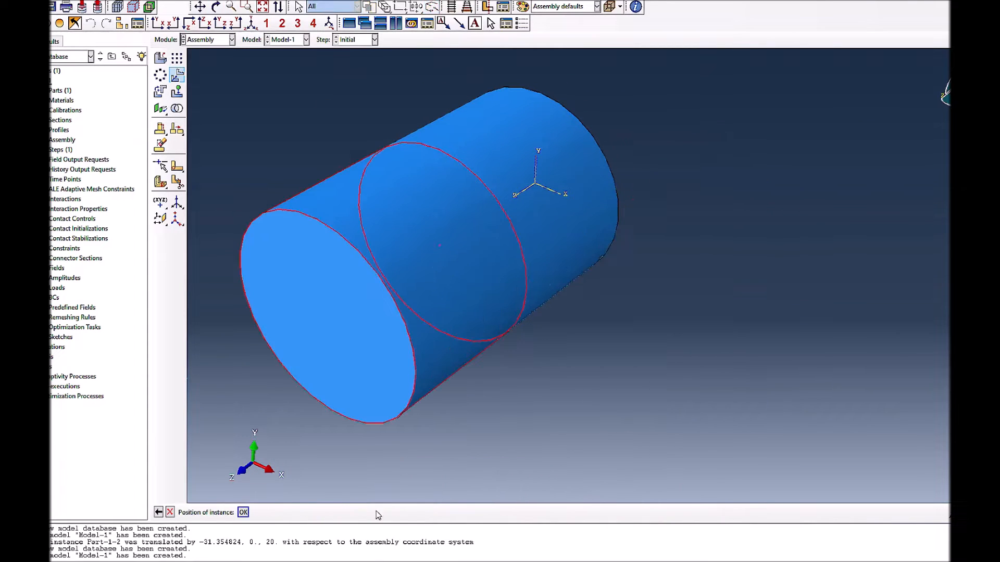
left_click(244, 512)
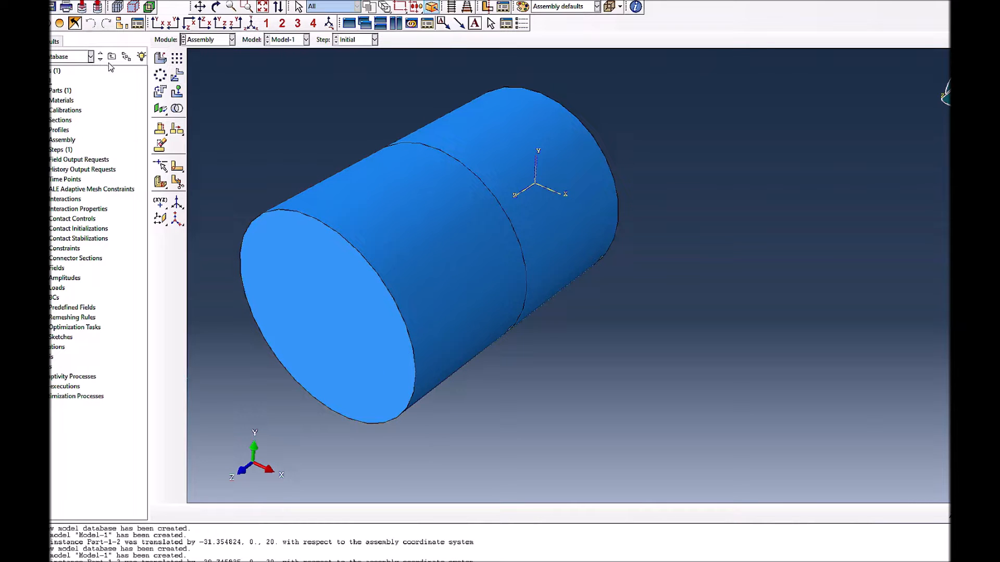
- Create an interaction property of type Contact in the Interaction module
left_click(214, 40)
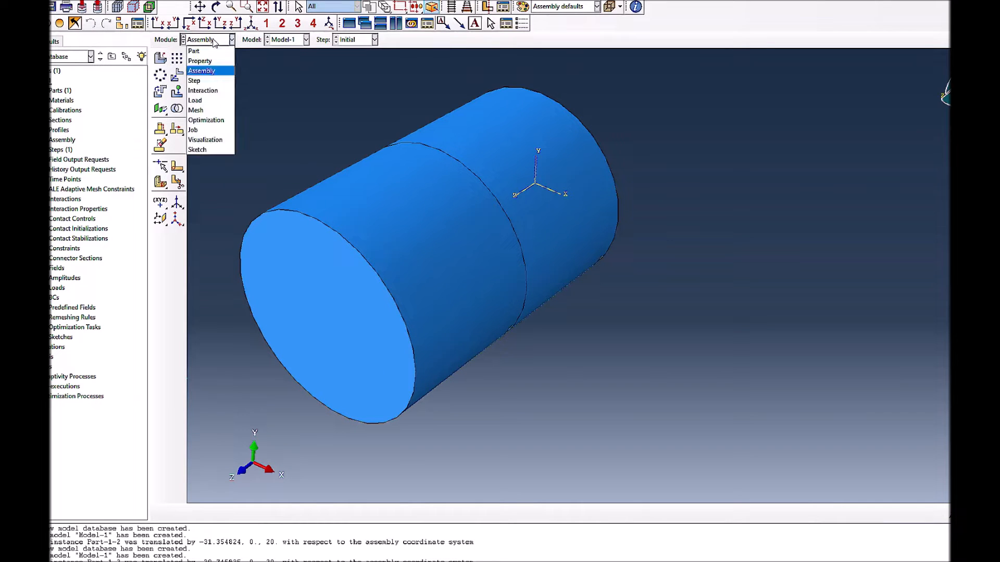
left_click(209, 91)
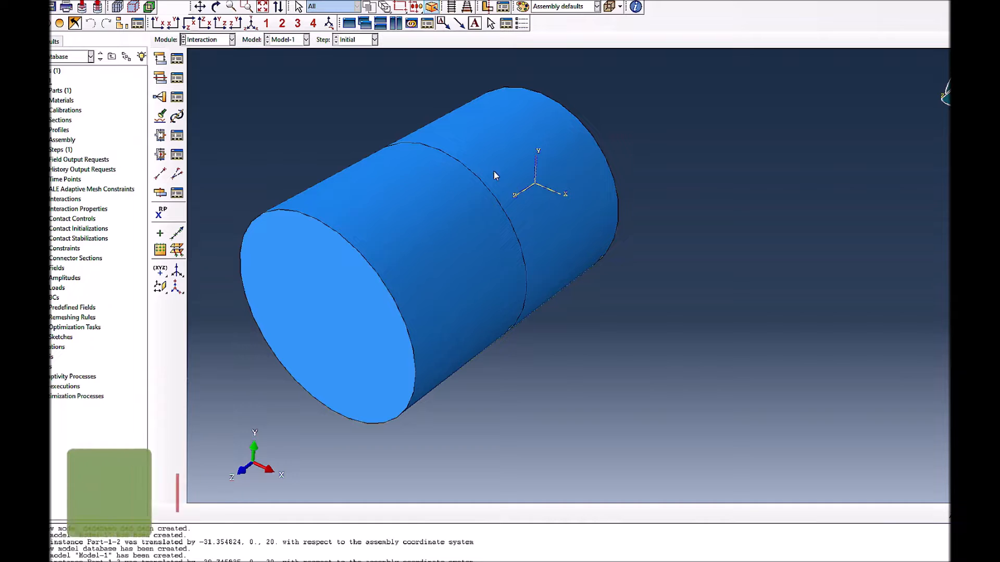
left_click(160, 77)
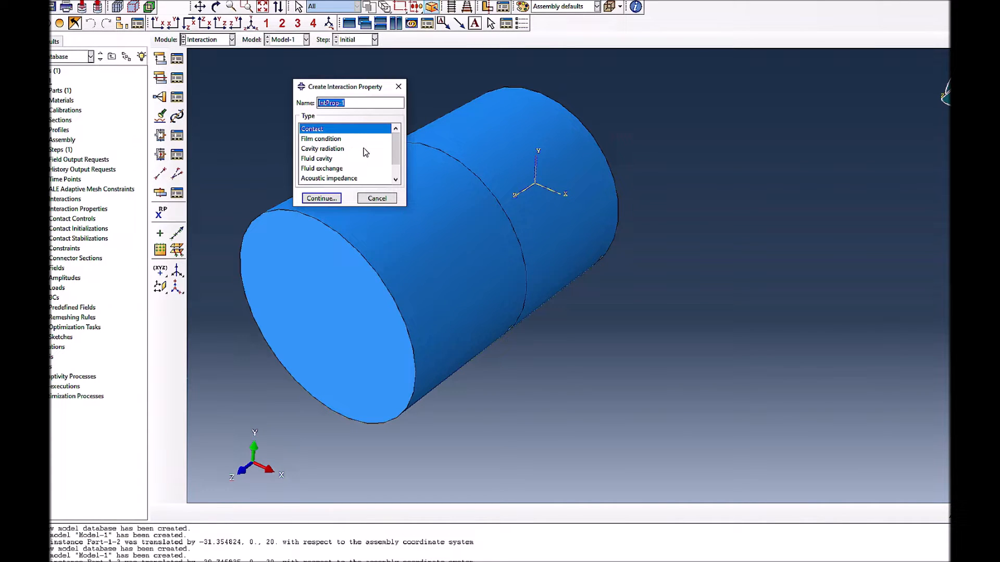
scroll(364, 152, "down", 2)
scroll(365, 152, "up", 2)
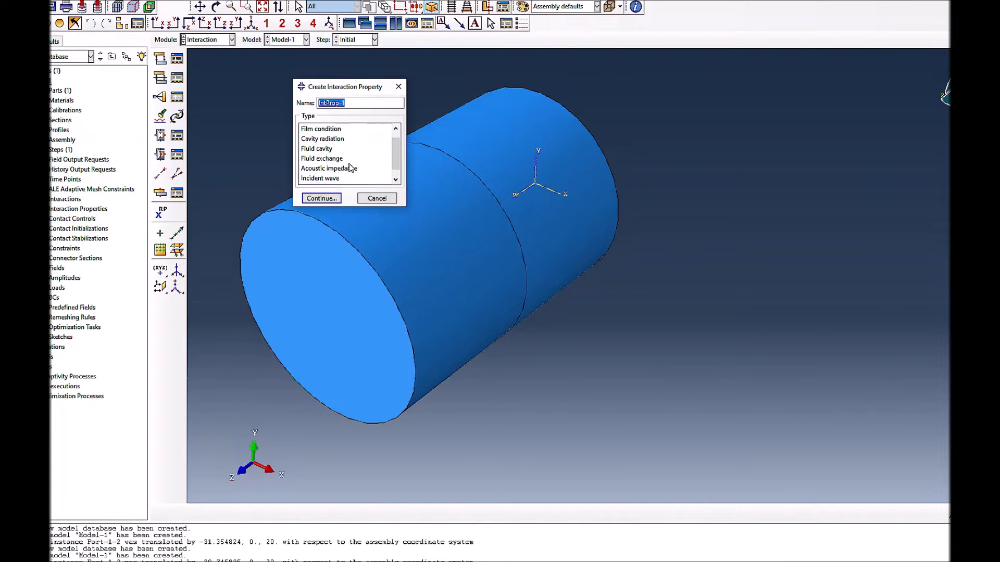
left_click(321, 199)
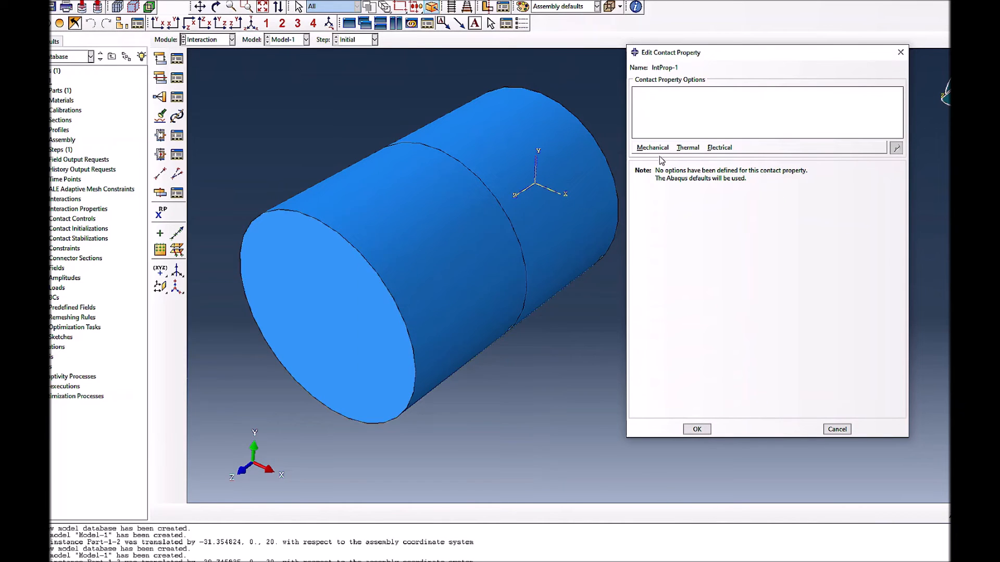
- Add mechanical Normal Behavior to the contact property, keeping "Hard" Contact as the pressure-overclosure
left_click(663, 150)
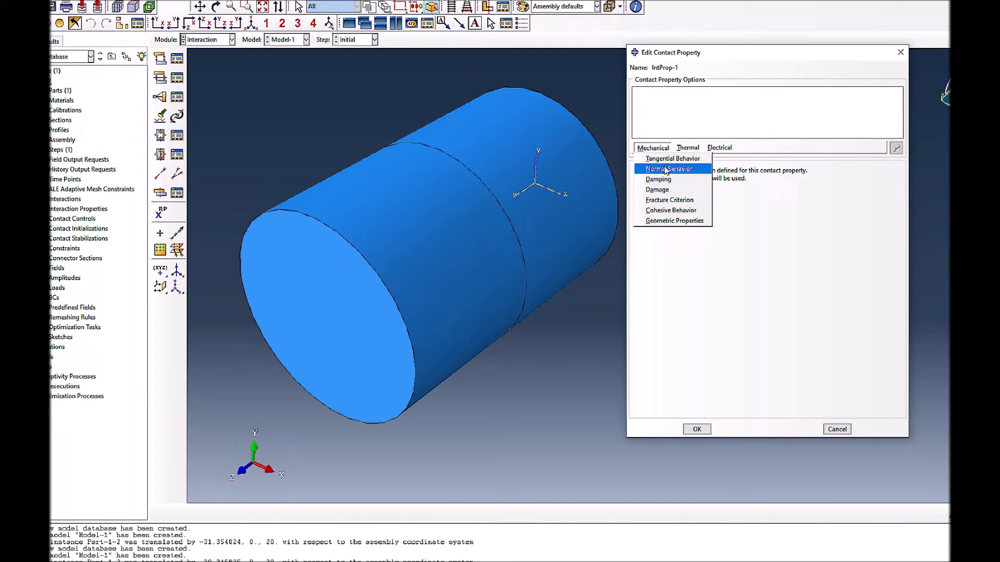
left_click(665, 169)
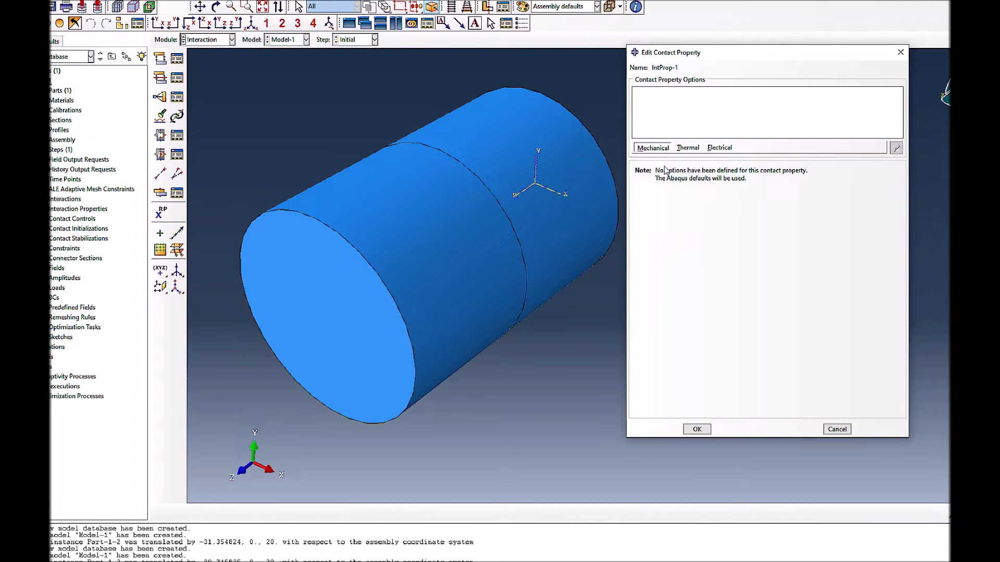
left_click(750, 183)
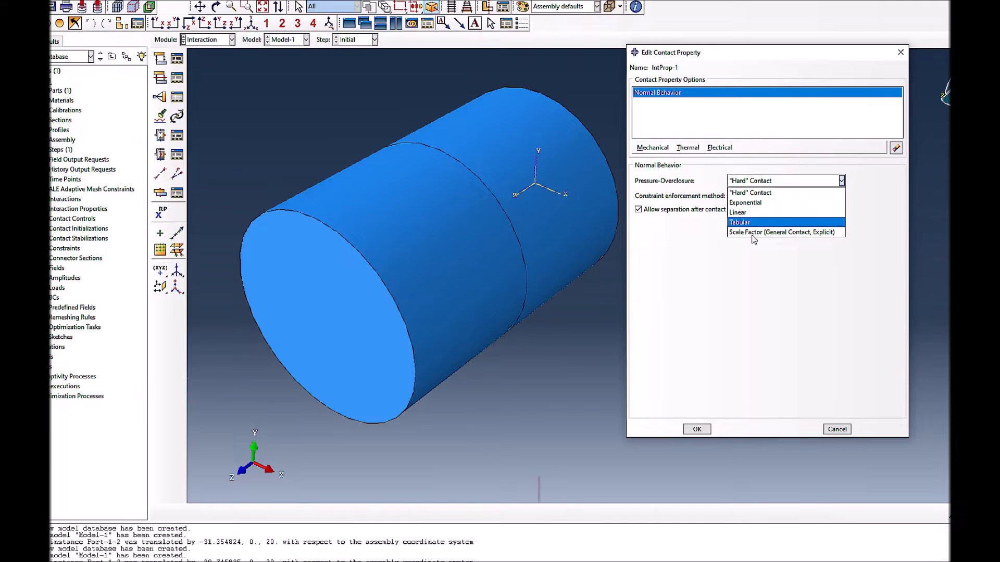
left_click(723, 259)
left_click(765, 182)
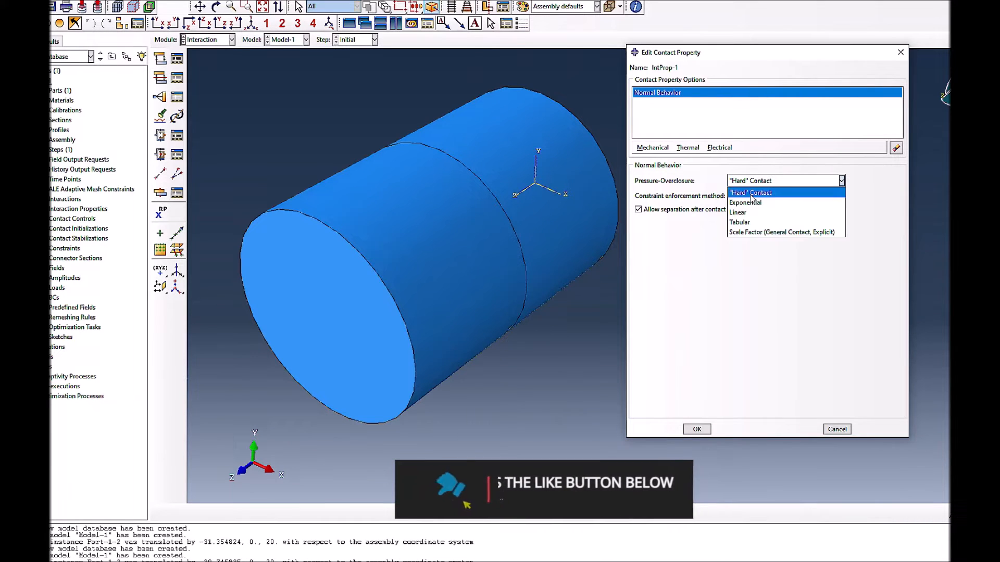
left_click(654, 149)
left_click(653, 148)
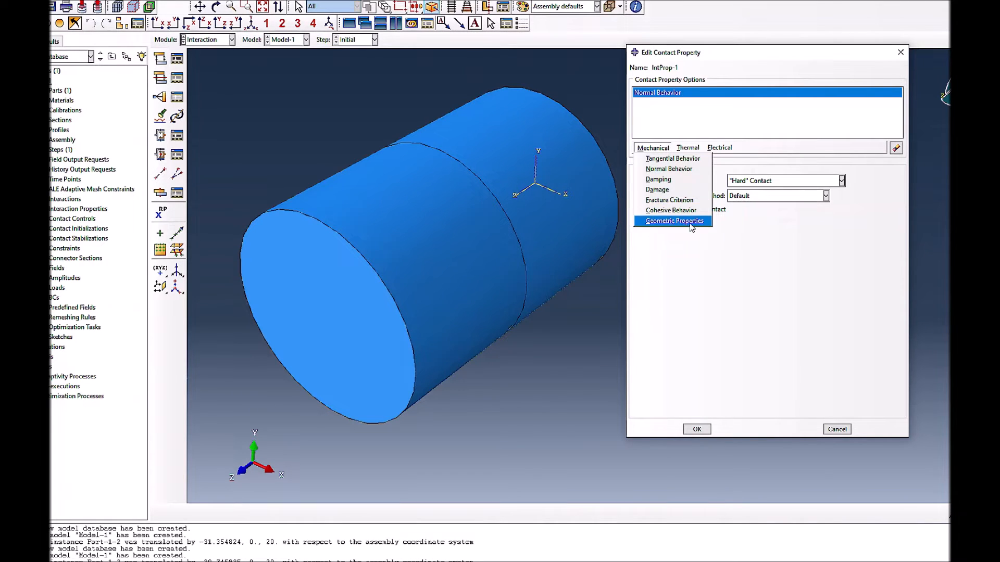
left_click(689, 149)
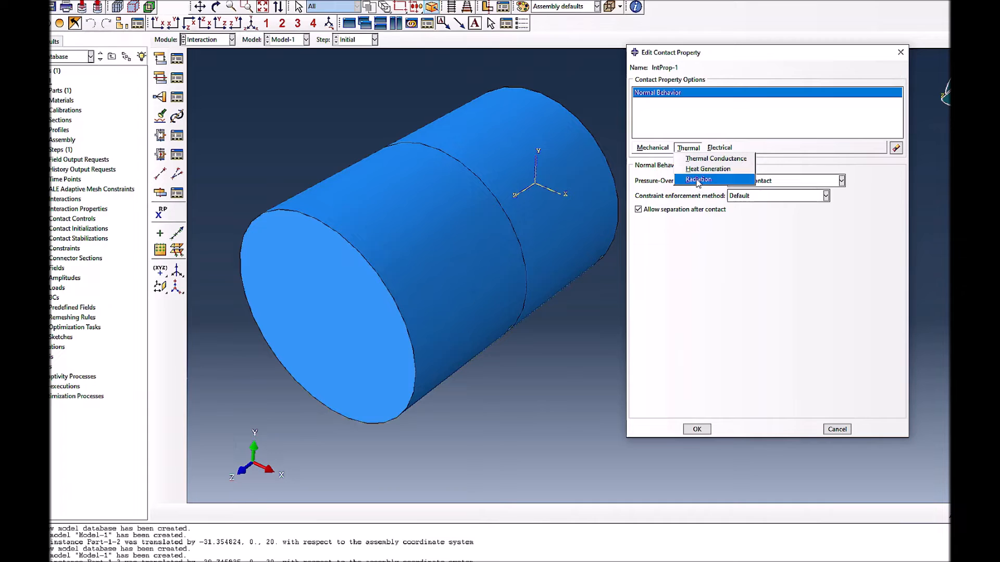
left_click(720, 147)
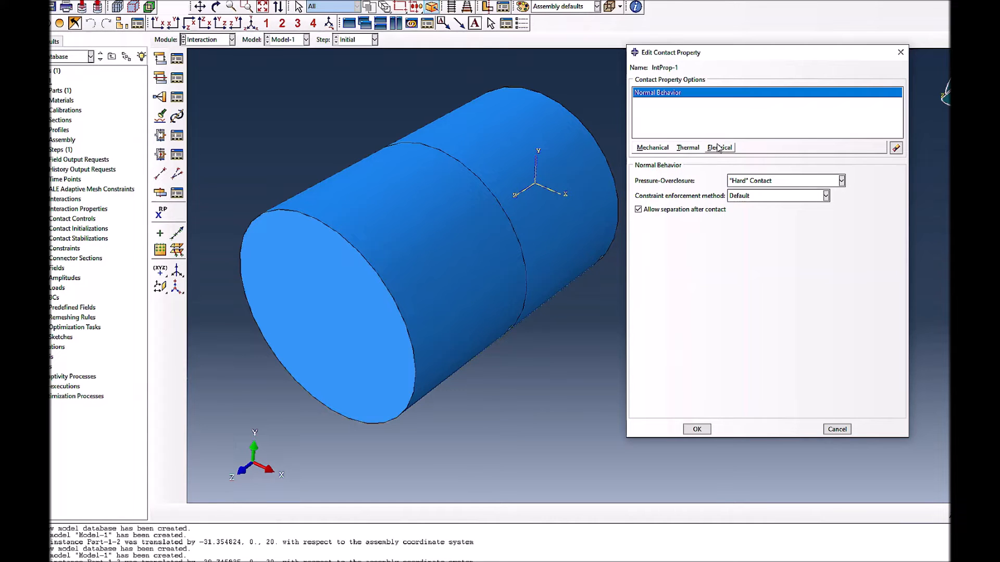
left_click(720, 148)
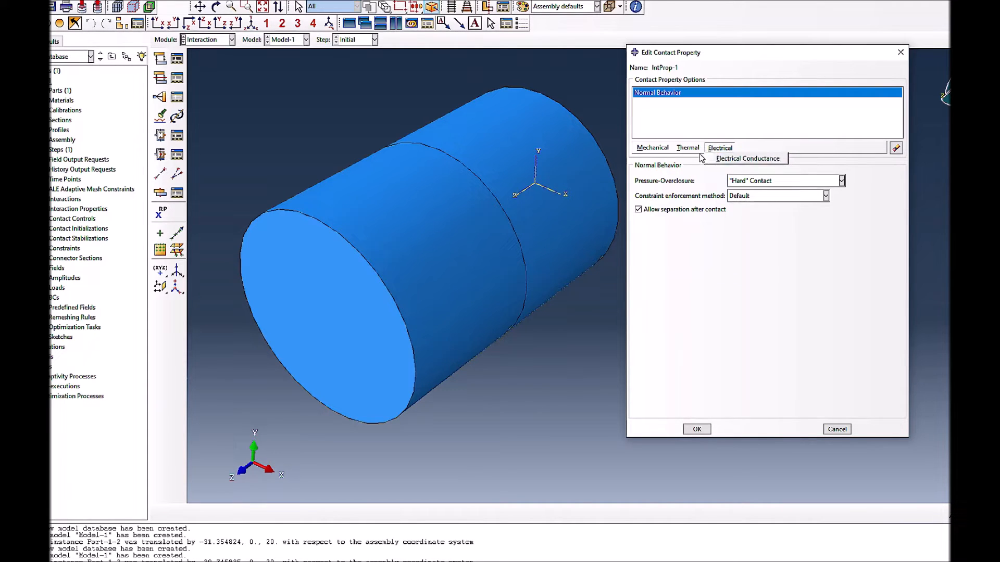
- Add Thermal Conductance to the contact property, with conductance 1 at clearance 0 and conductance 0 at clearance 0.1
mouse_move(688, 151)
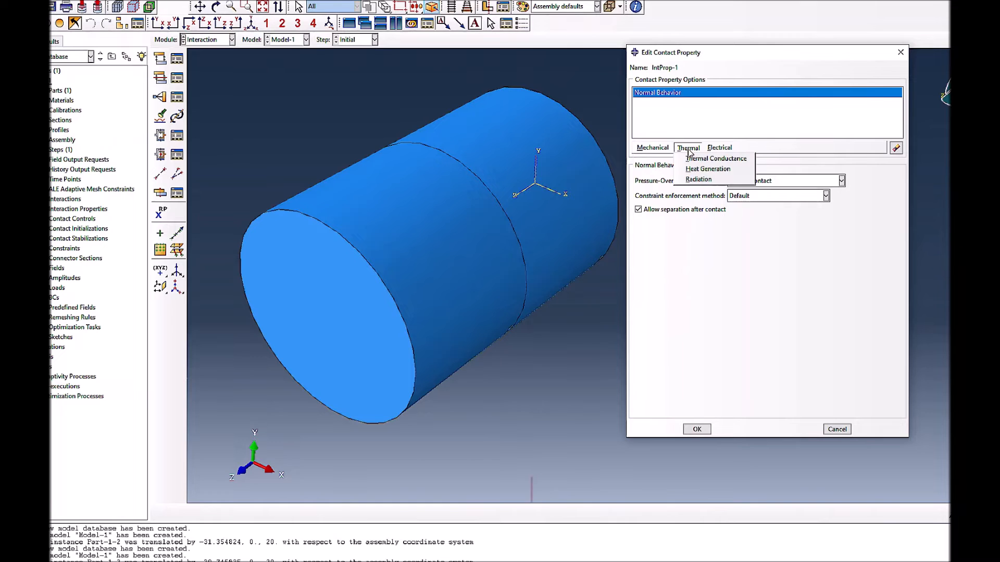
left_click(689, 161)
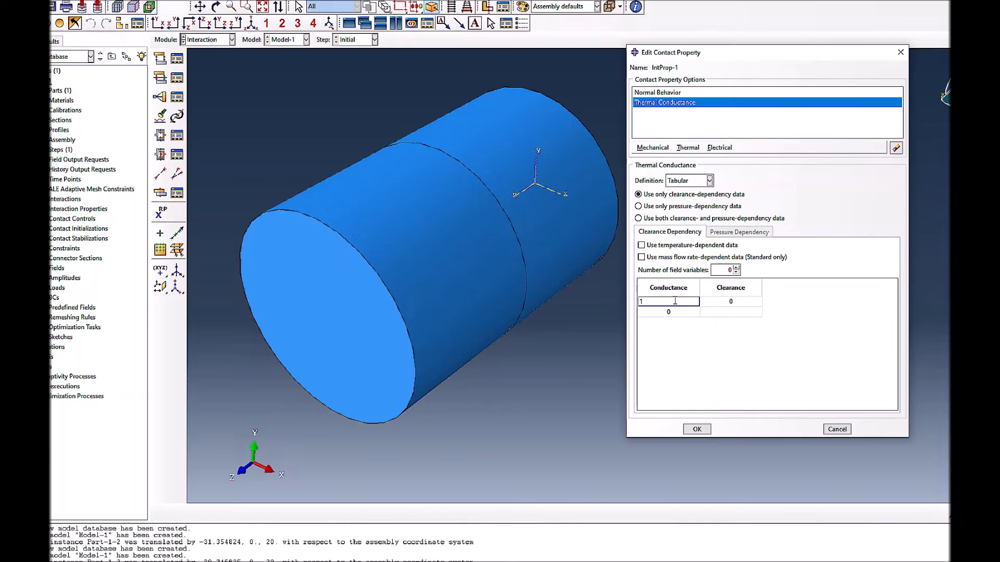
left_click(712, 312)
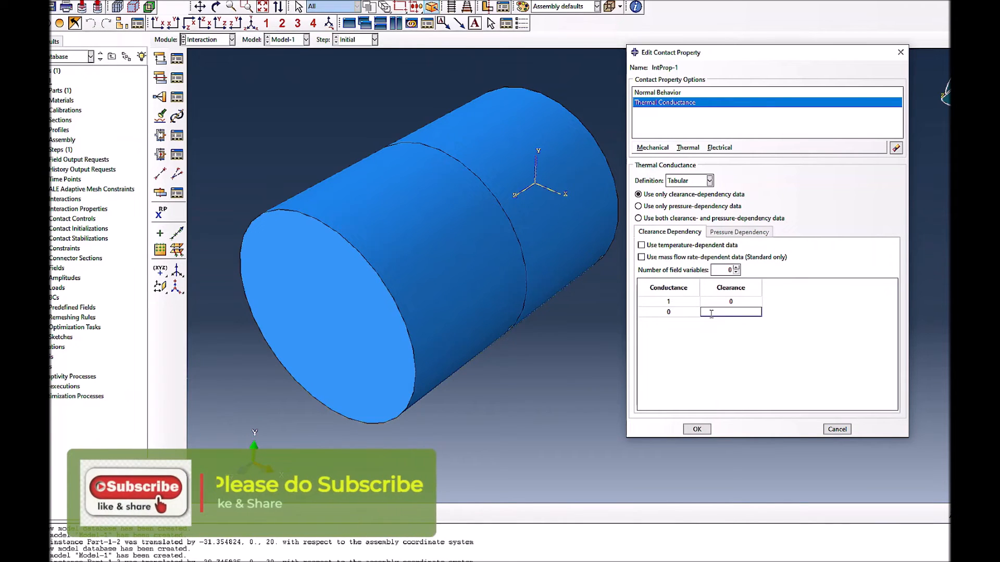
type("0.")
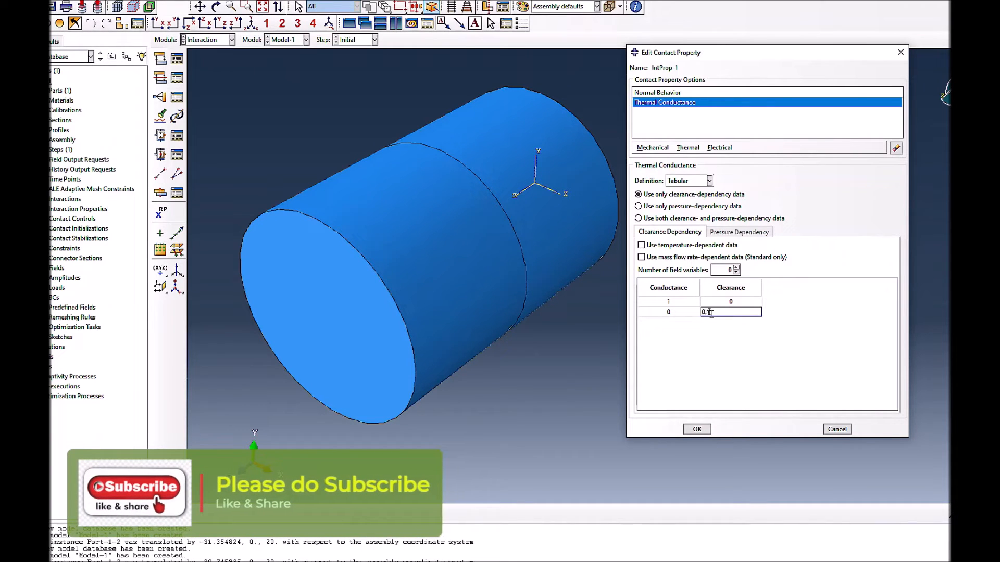
type("1")
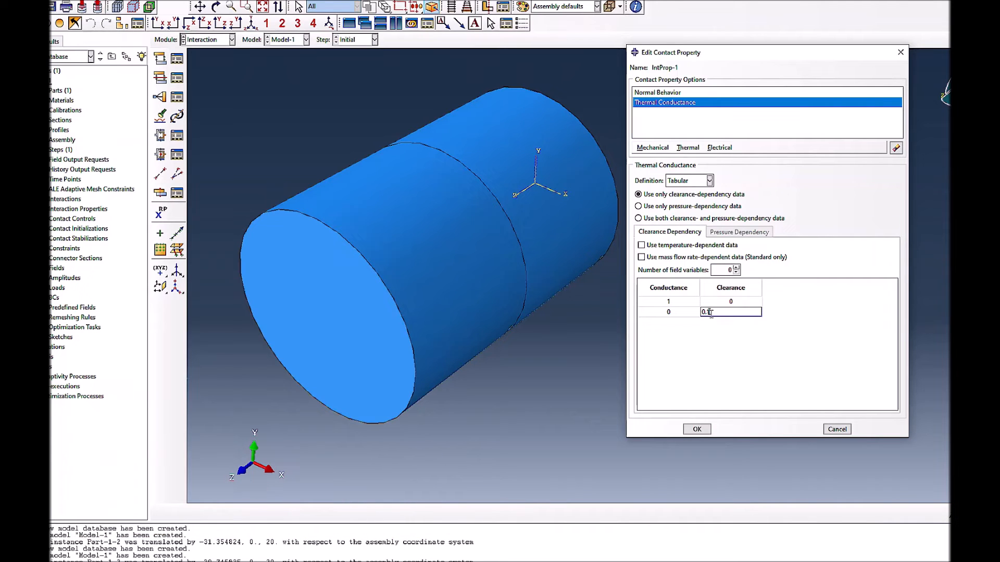
key("Return")
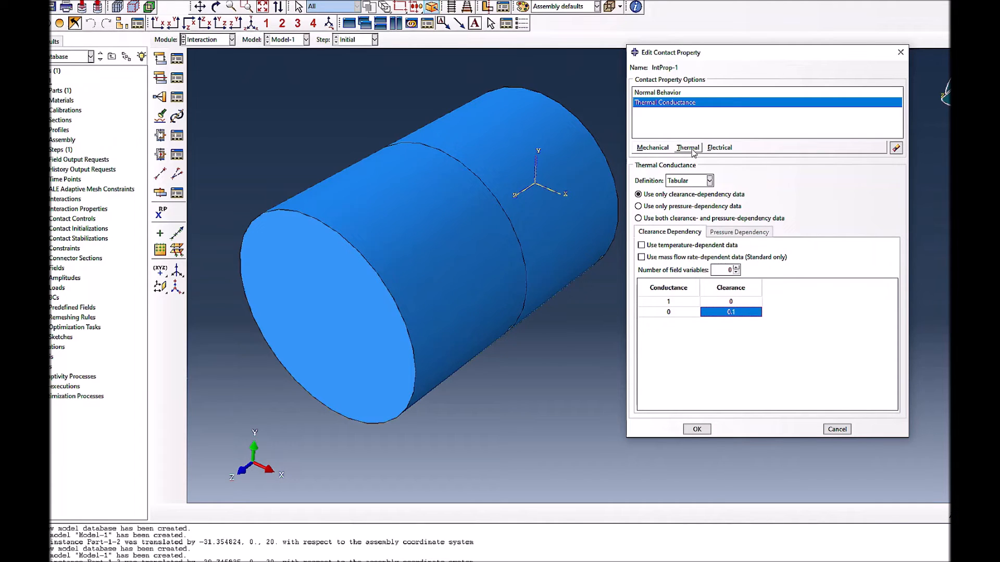
- Add thermal Heat Generation to the contact property and specify 0.5 as the fraction of dissipated energy converted to heat
left_click(688, 149)
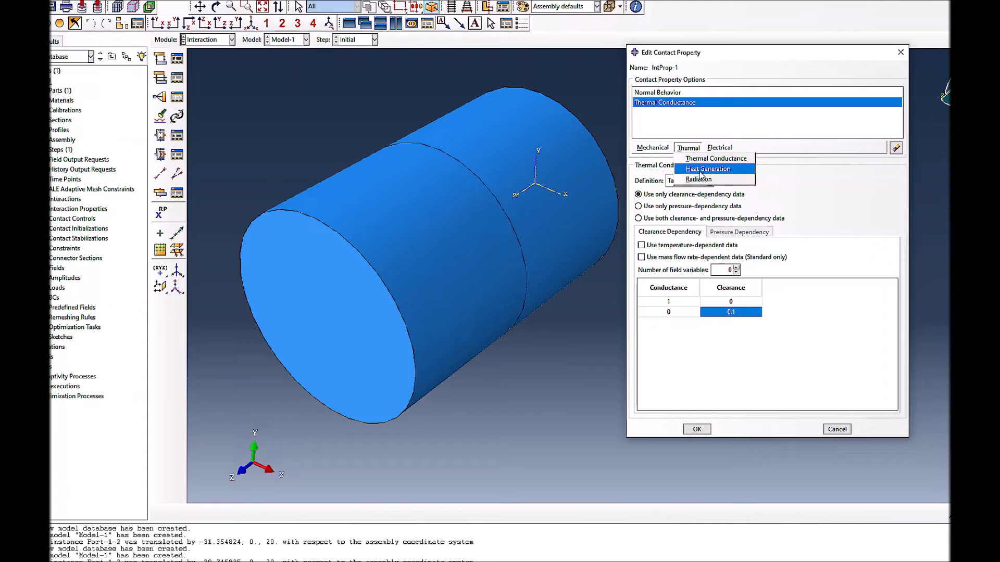
left_click(702, 171)
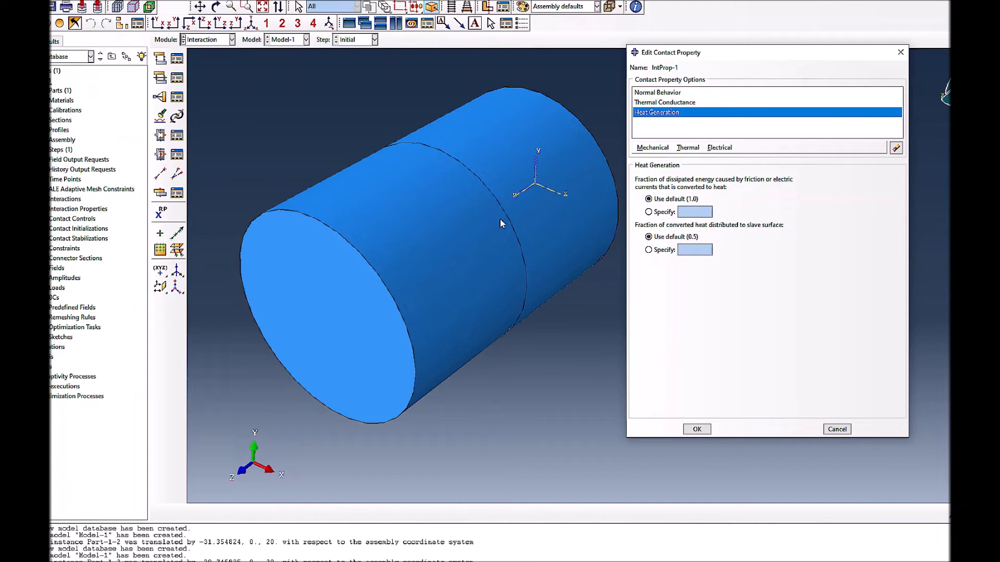
left_click(653, 148)
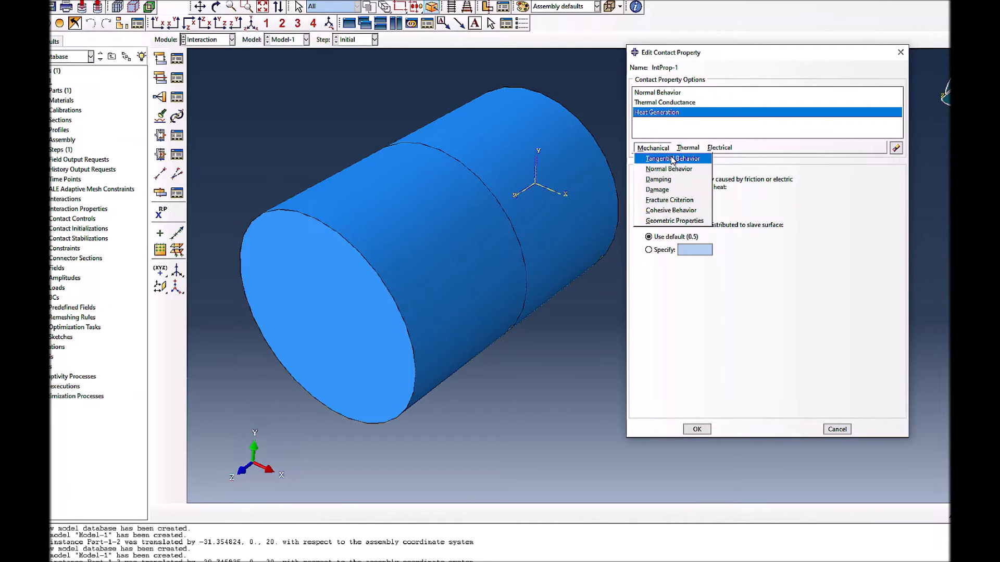
mouse_move(695, 149)
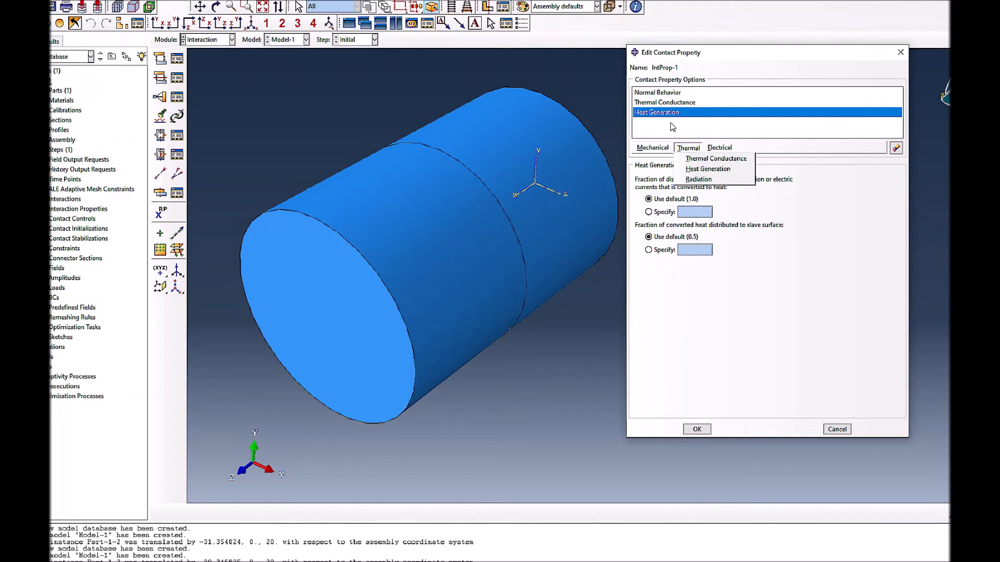
left_click(827, 224)
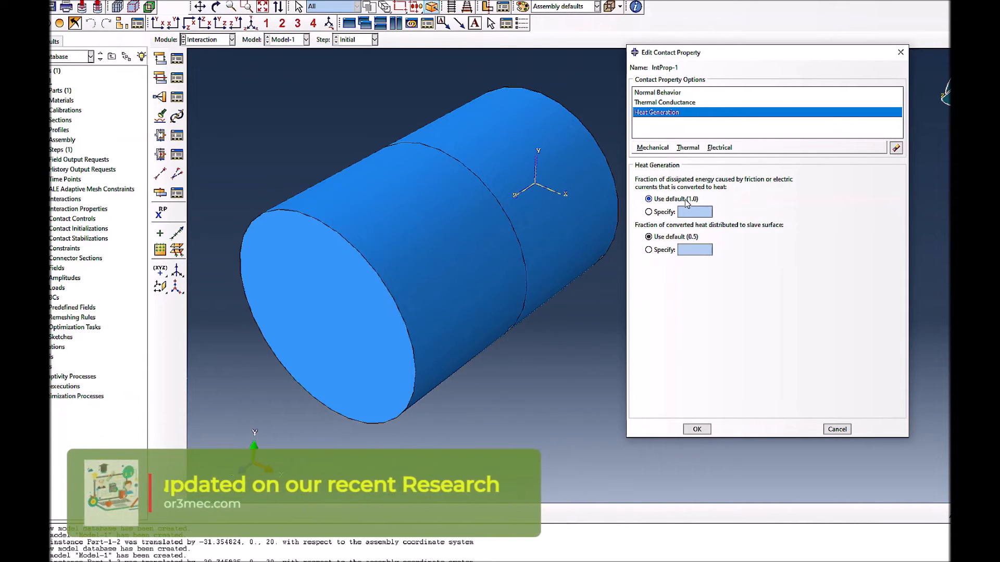
left_click(659, 212)
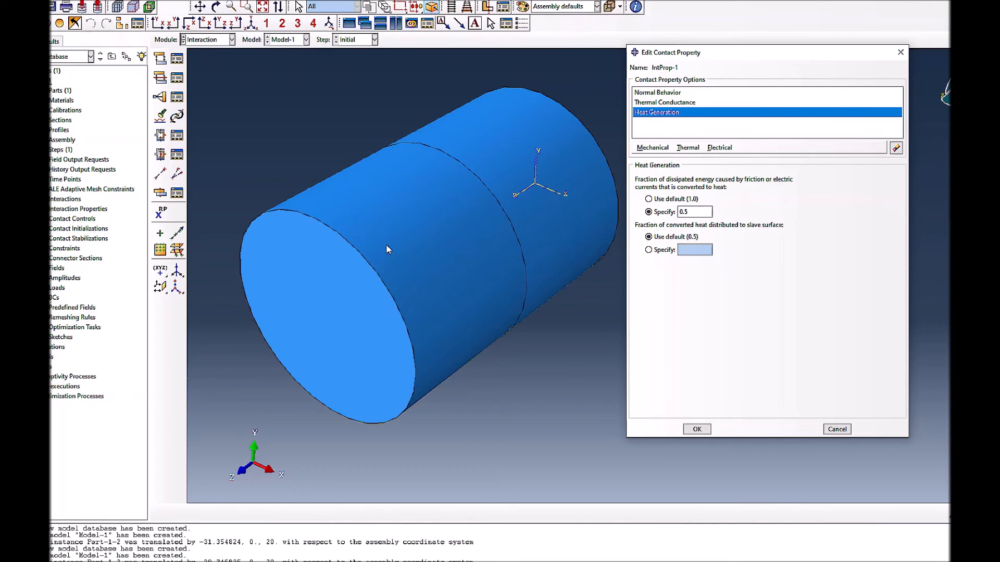
- Add thermal Radiation to the contact property, leaving its emissivities and viewfactors blank, and return to the Thermal Conductance data
left_click(688, 148)
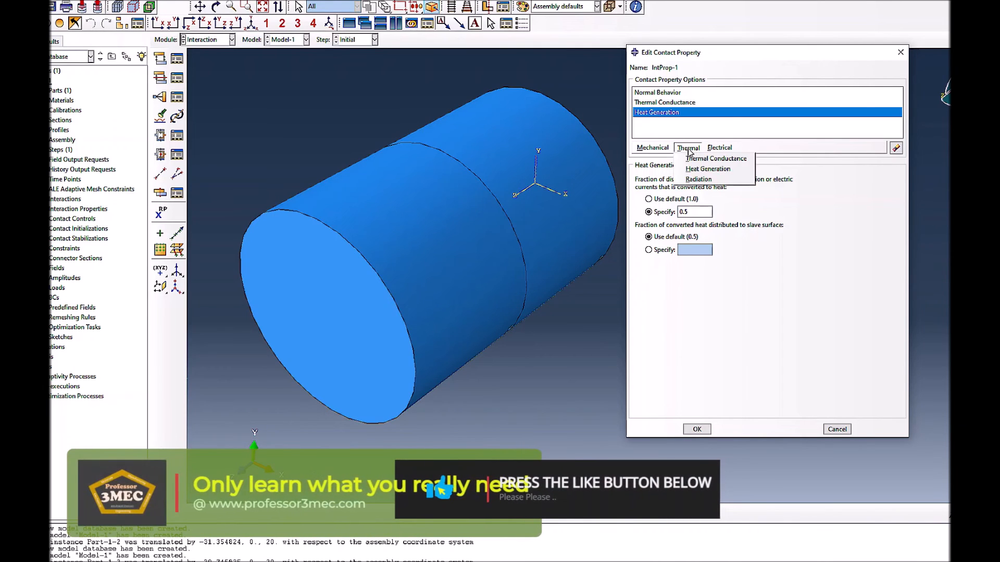
left_click(692, 180)
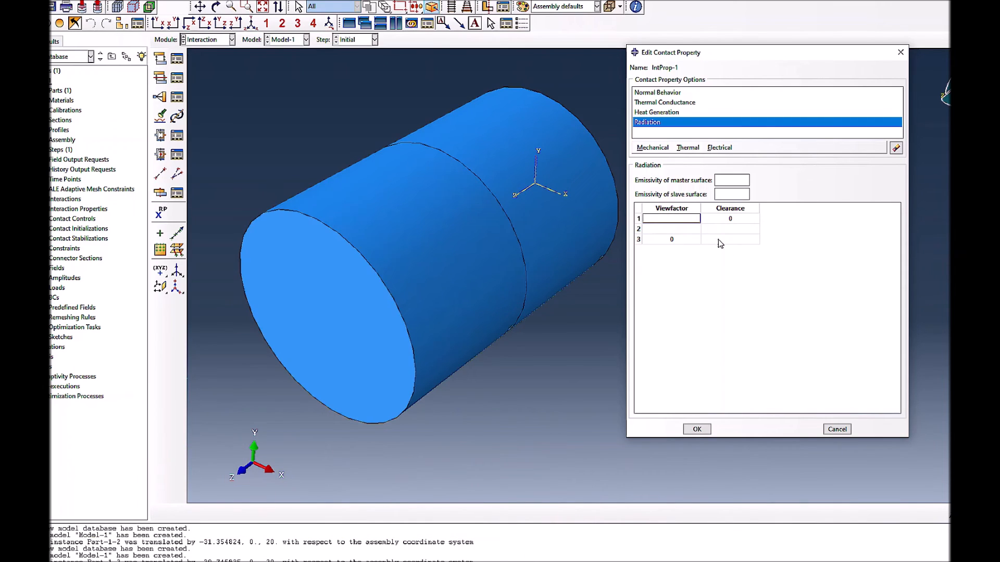
left_click(682, 229)
left_click(664, 103)
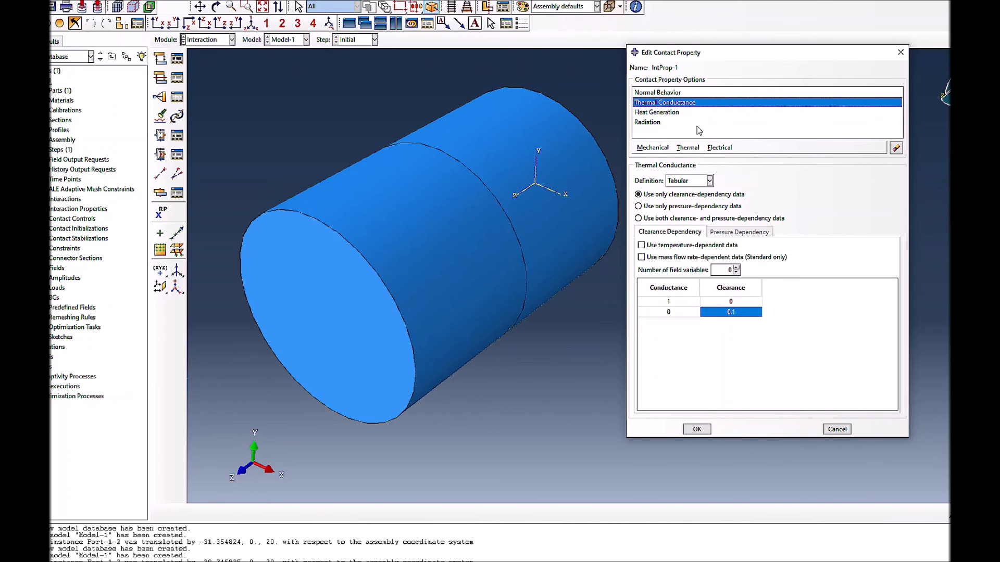
- Add Electrical Conductance to the contact property, keeping the tabular definition and leaving its conductance and separation cells blank
left_click(720, 147)
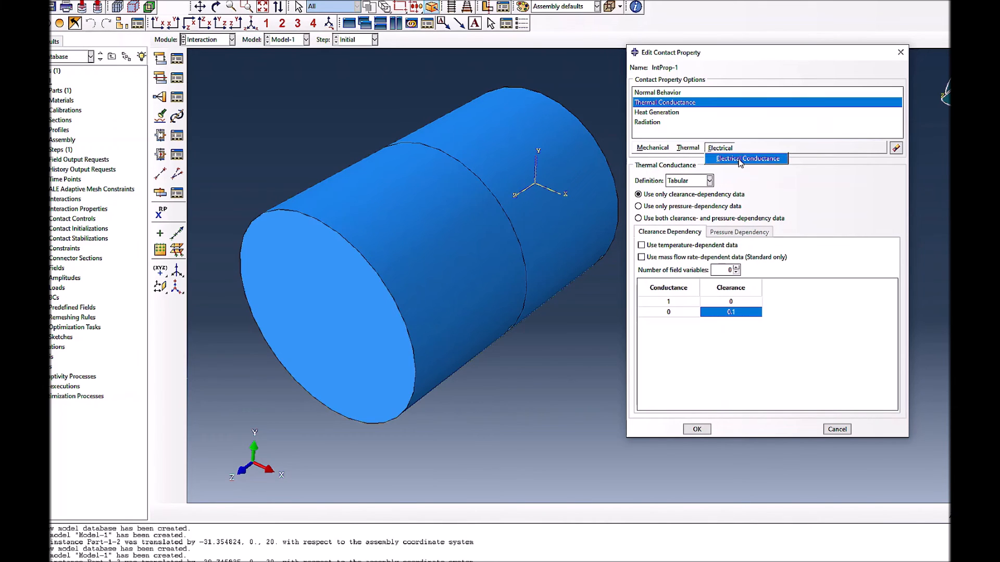
left_click(750, 158)
left_click(680, 290)
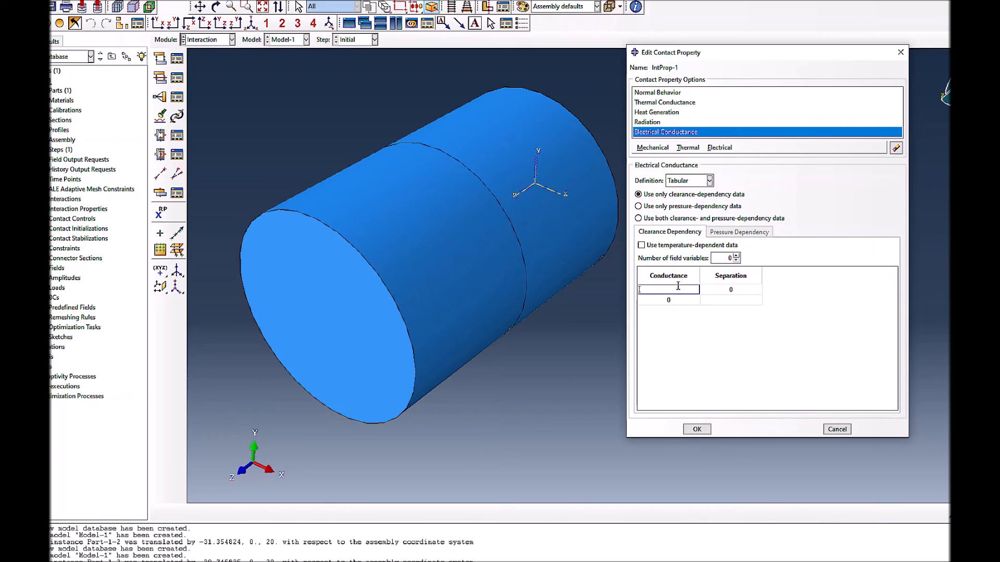
left_click(718, 300)
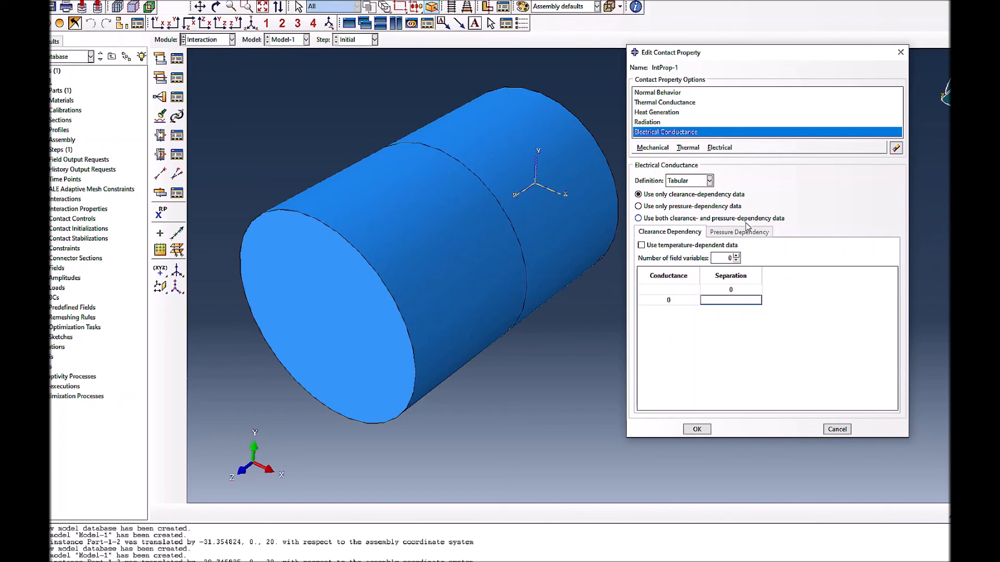
- Set the electrical conductance to use both clearance- and pressure-dependency data, and display its pressure dependency table
left_click(639, 218)
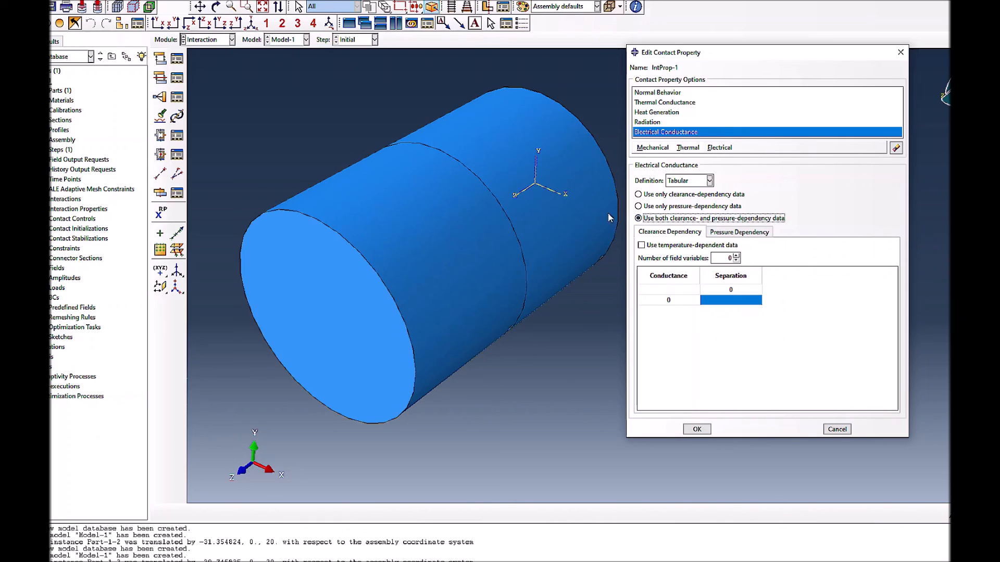
left_click(719, 233)
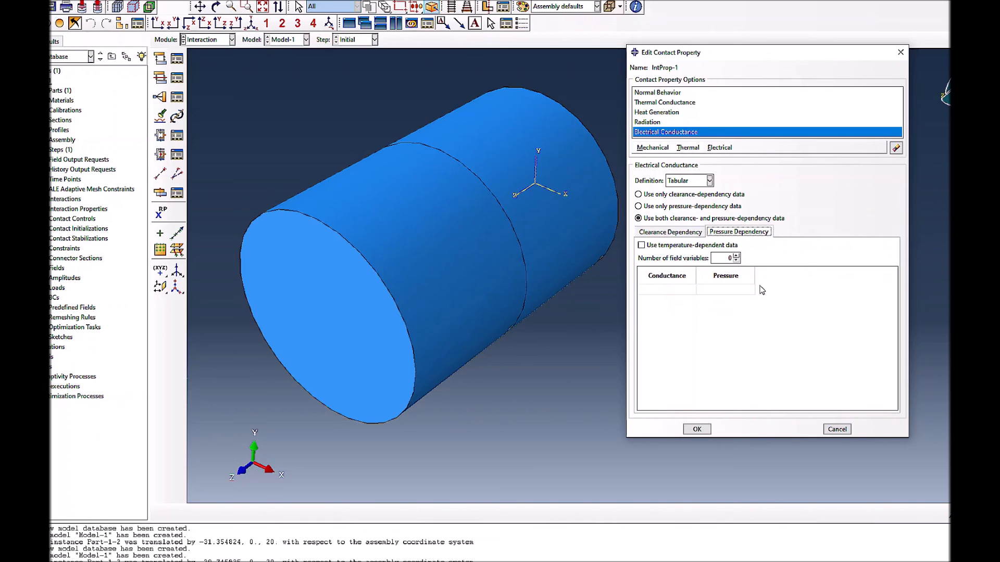
left_click(677, 234)
left_click(716, 233)
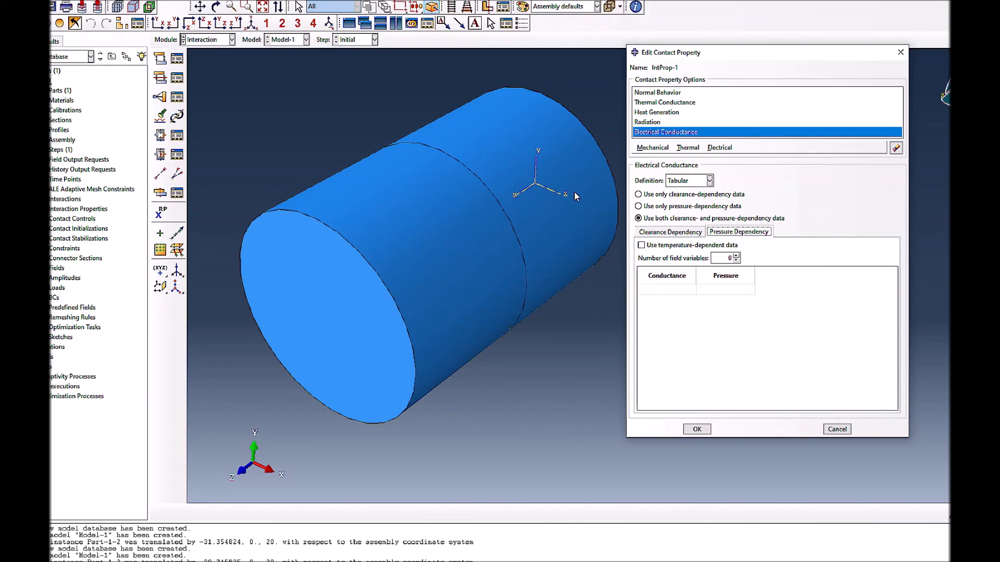